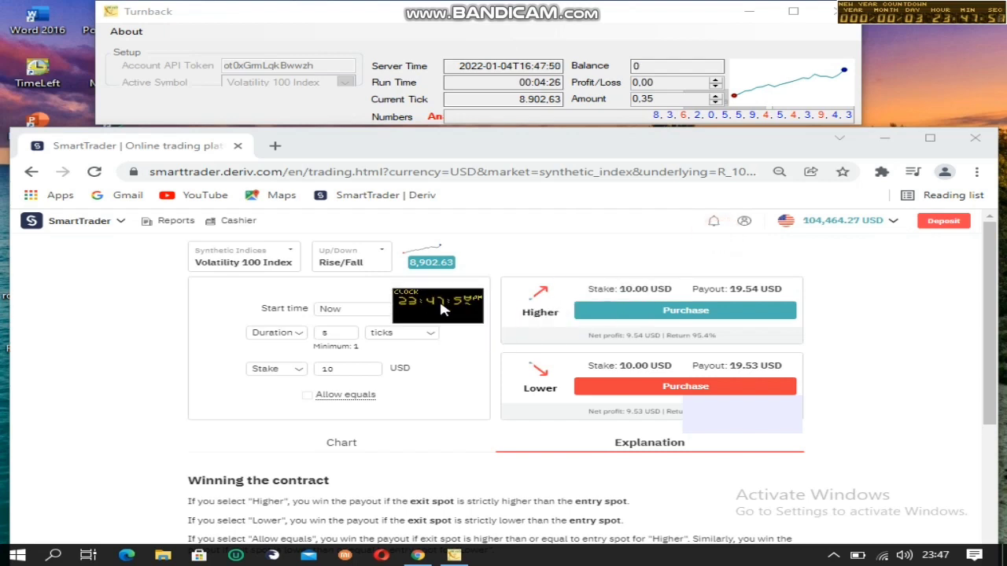
Set the stake for the Rise/Fall contract on the Volatility 100 Index to 1000 USD.
click(571, 249)
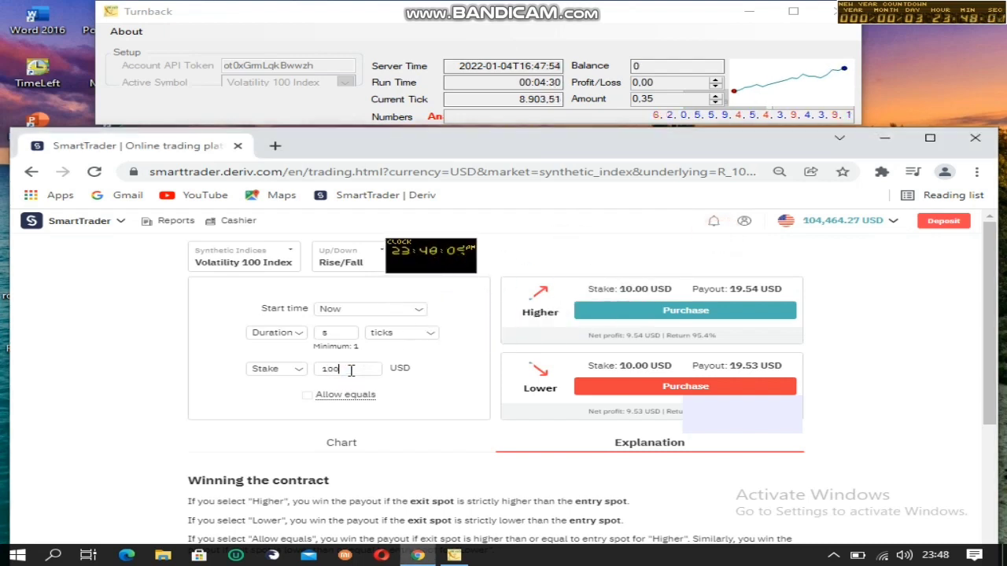
text(0)
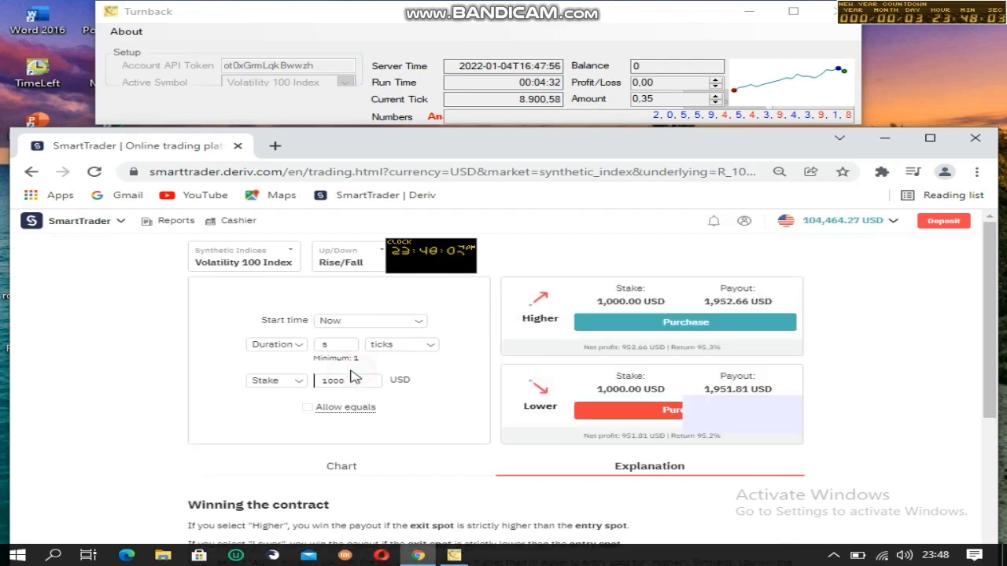
double_click(353, 379)
click(531, 252)
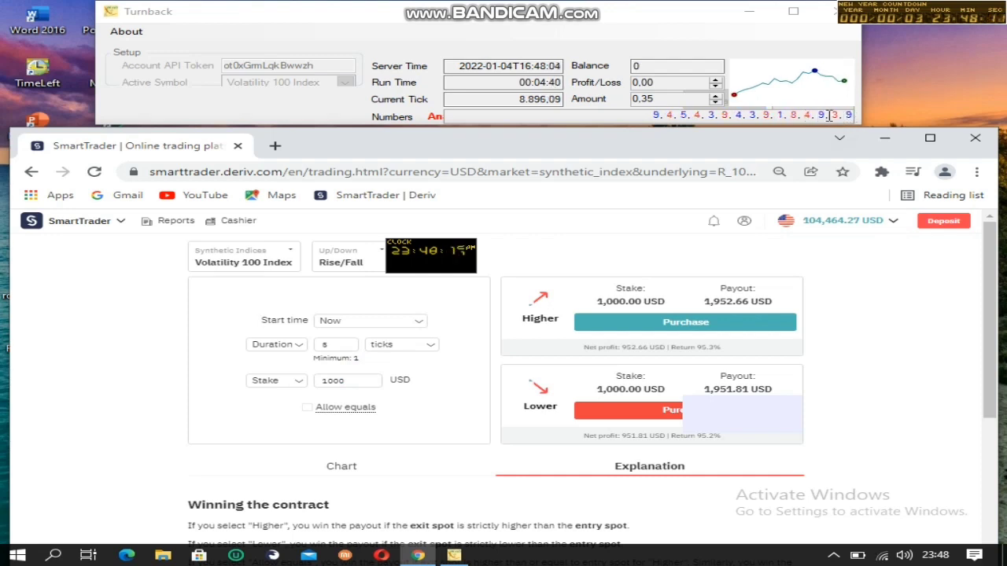
Purchase the Higher contract with the 1,000 USD stake and highlight the digits 9, 3, 9, 5 in Turnback's number list.
click(654, 319)
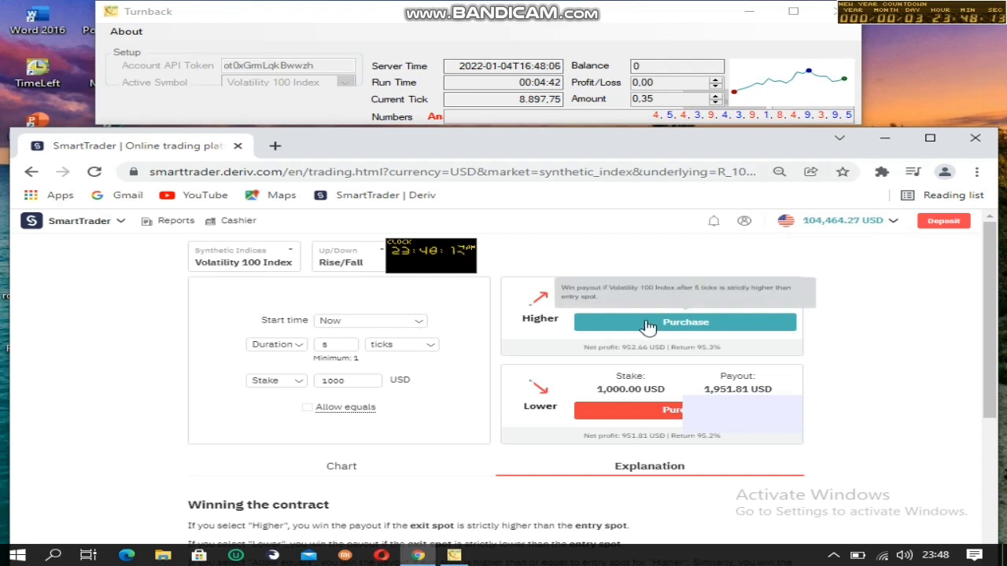
drag(777, 115, 802, 115)
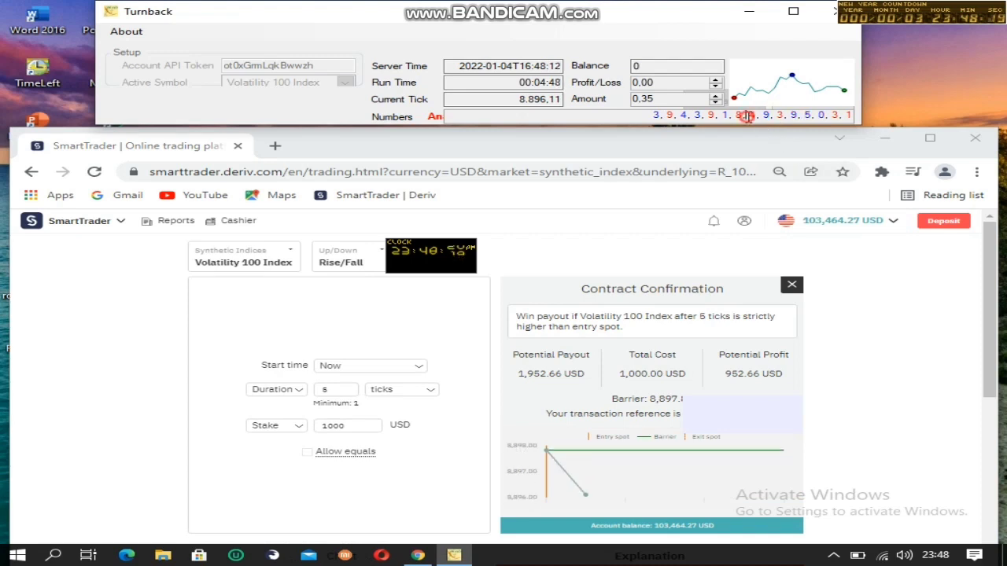
click(873, 323)
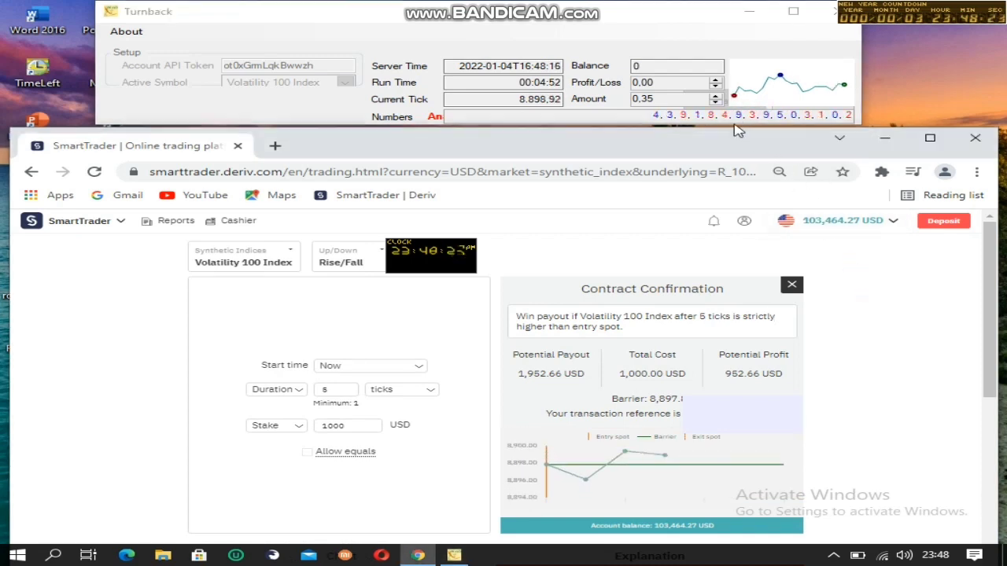
drag(707, 116, 763, 119)
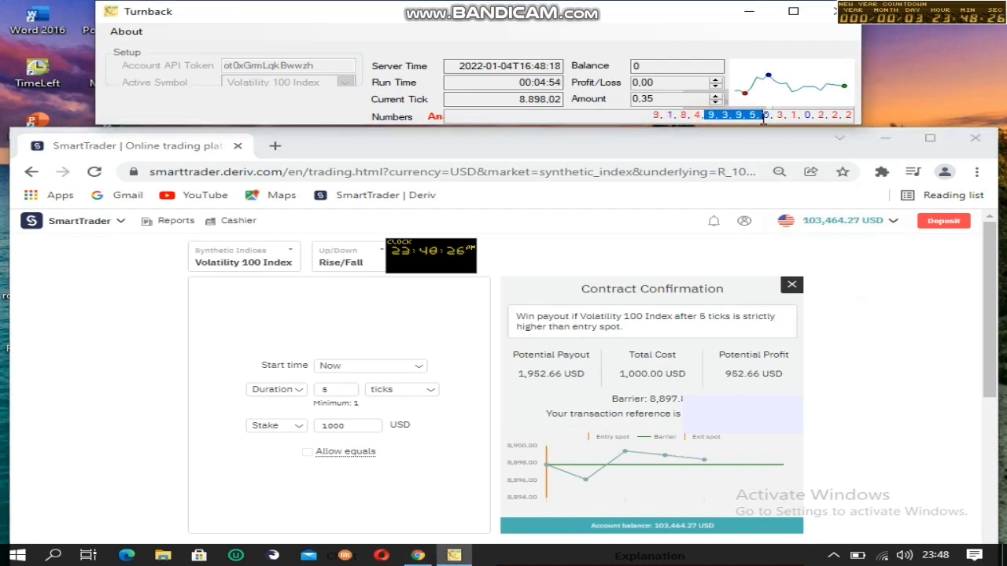
click(906, 336)
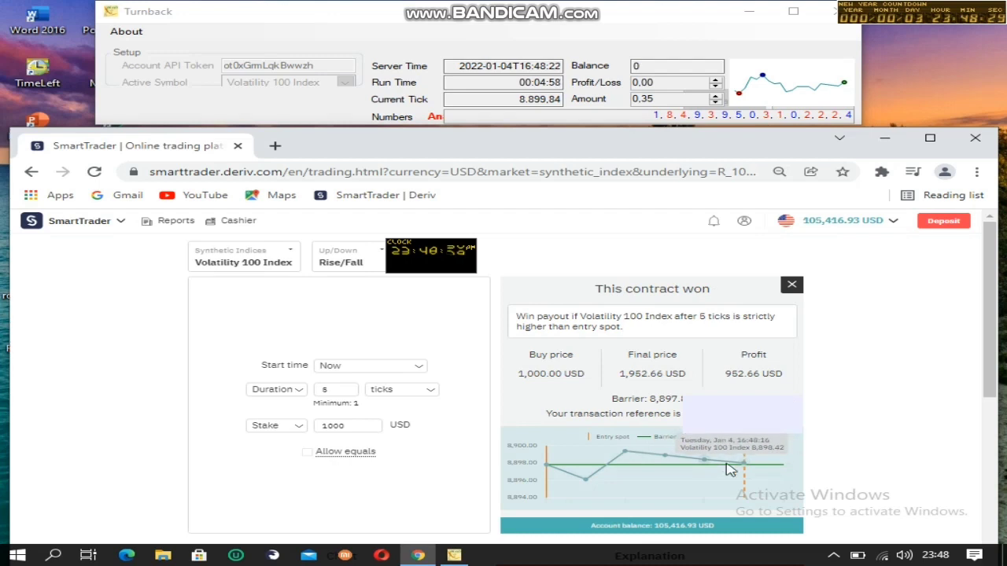
Copy the contract's final price of 1,952.66 USD and use it as the new stake.
double_click(649, 376)
key(ctrl+c)
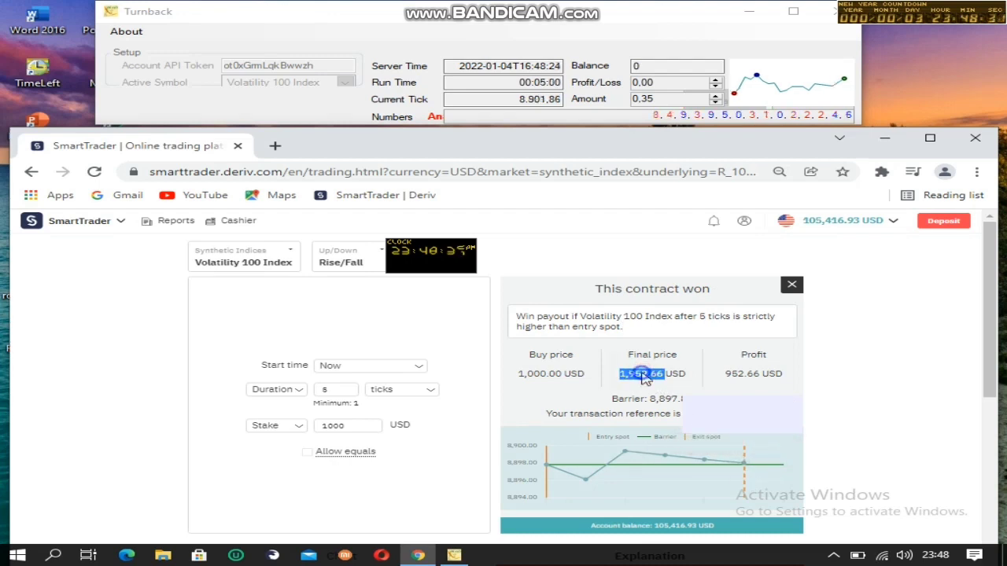
right_click(647, 375)
click(675, 385)
double_click(350, 426)
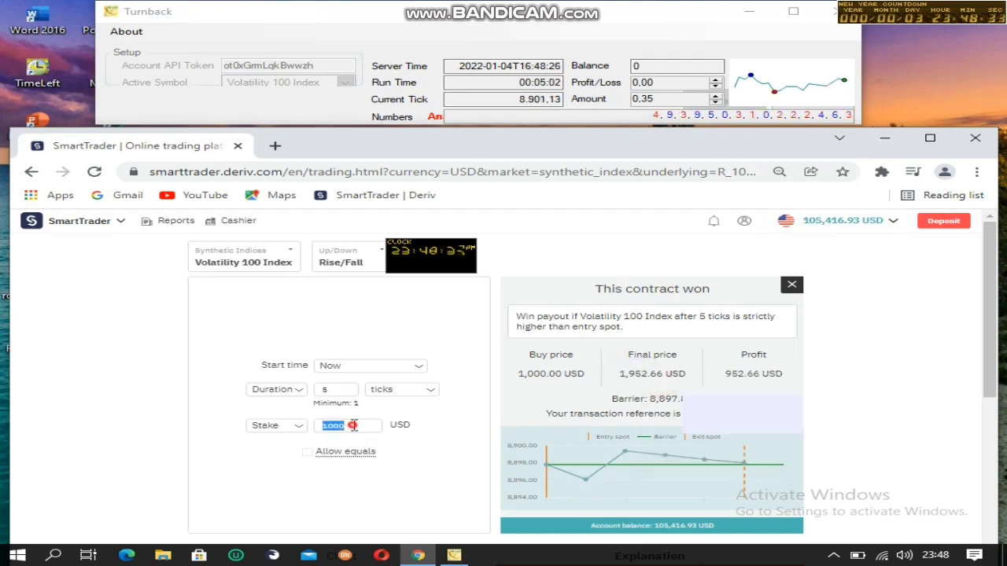
right_click(353, 425)
click(401, 265)
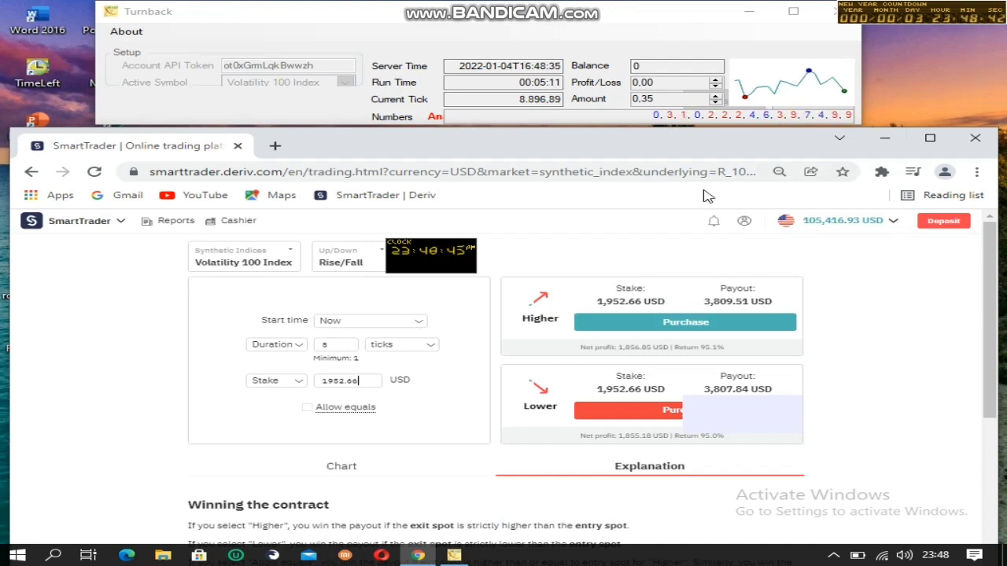
Purchase the Lower contract with the 1,952.66 USD stake and highlight the digits 6, 3, 9, 7, 4, 9 in Turnback's number list.
click(607, 411)
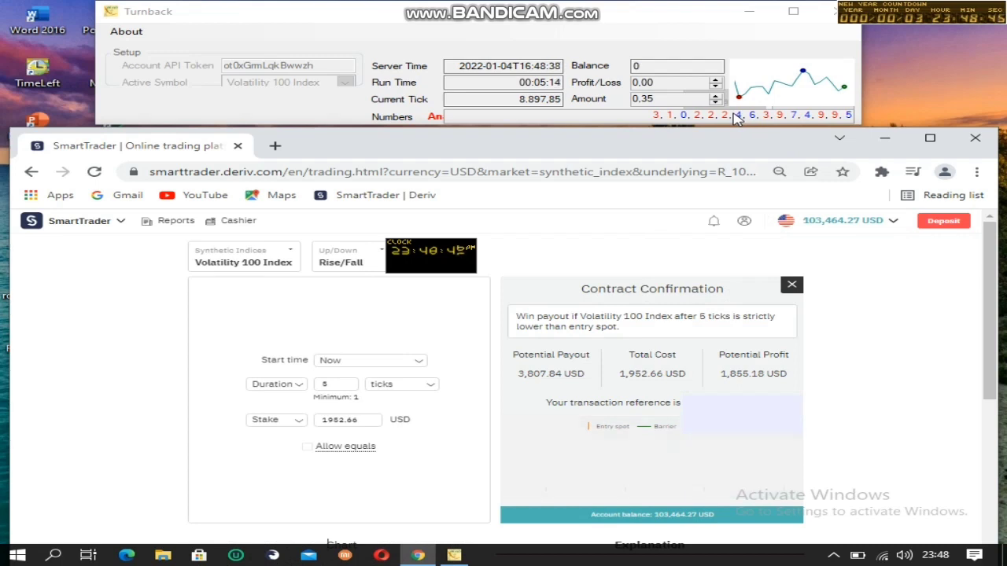
drag(743, 117, 806, 120)
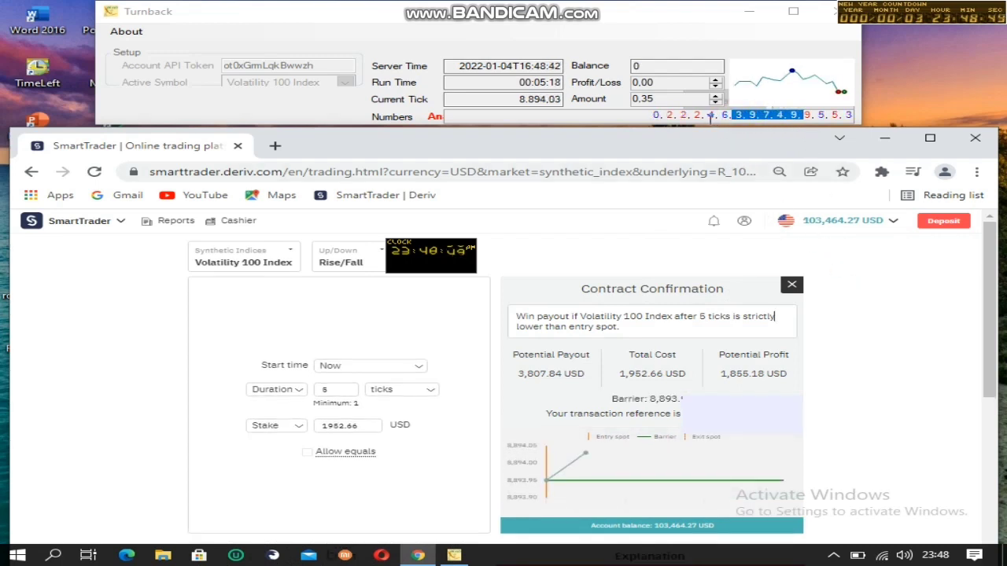
drag(710, 116, 765, 118)
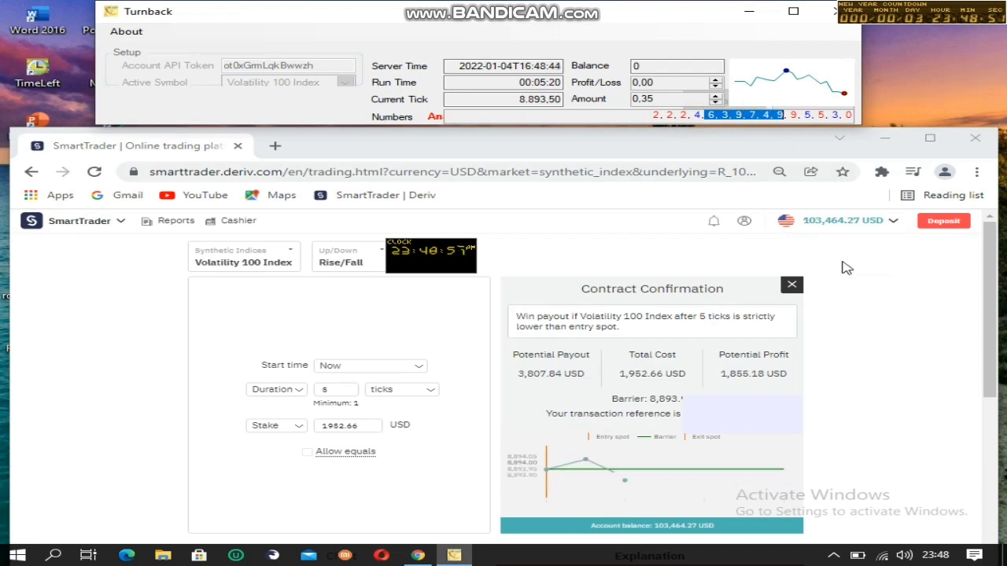
click(881, 321)
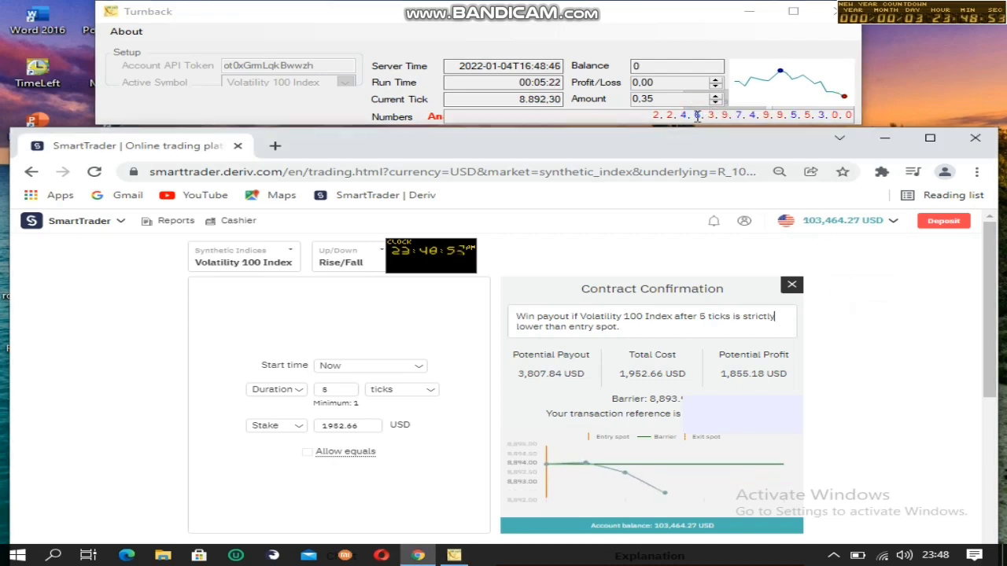
drag(681, 116, 756, 117)
click(895, 325)
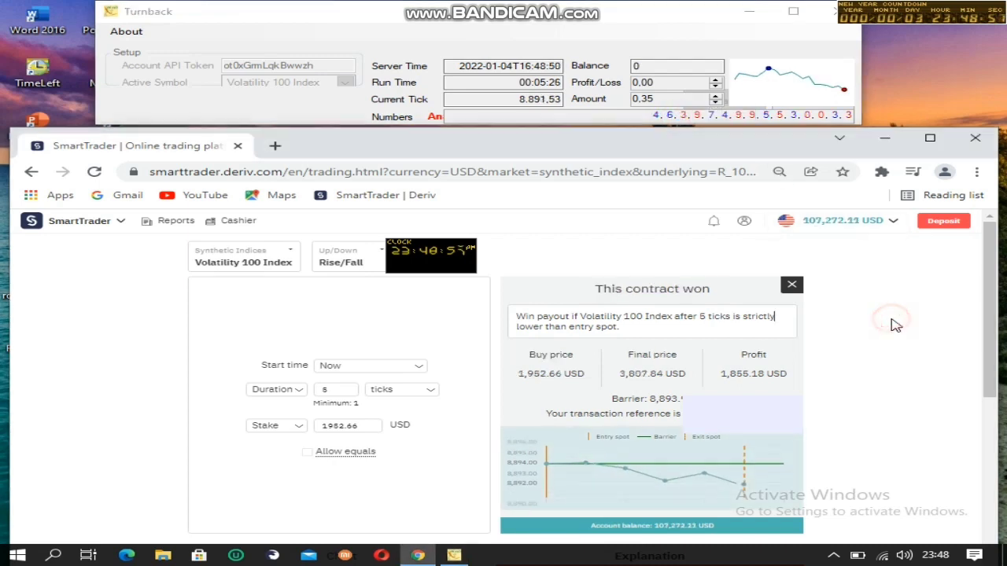
Copy the contract's final price of 3,807.84 USD and use it as the new stake.
double_click(627, 373)
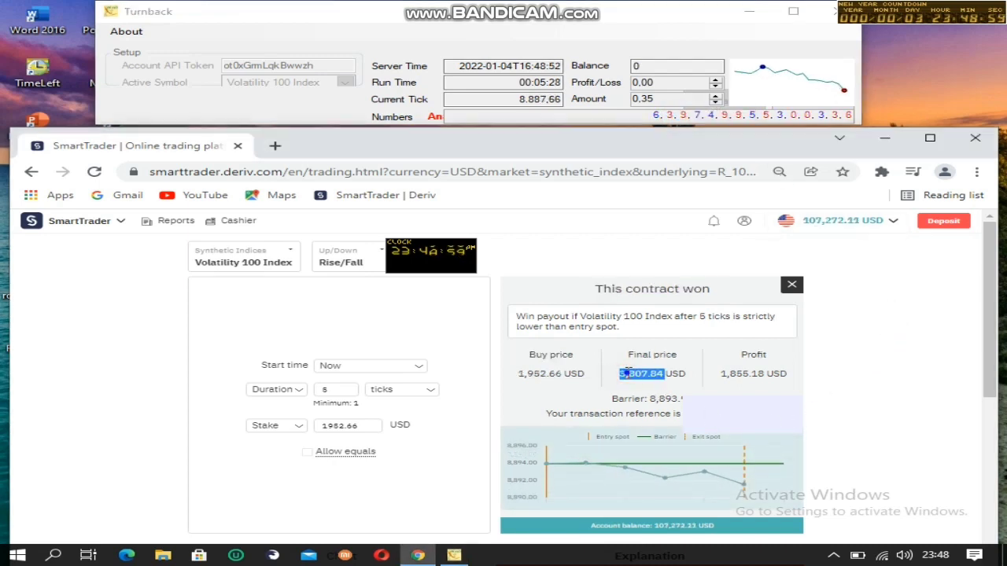
right_click(634, 376)
click(644, 385)
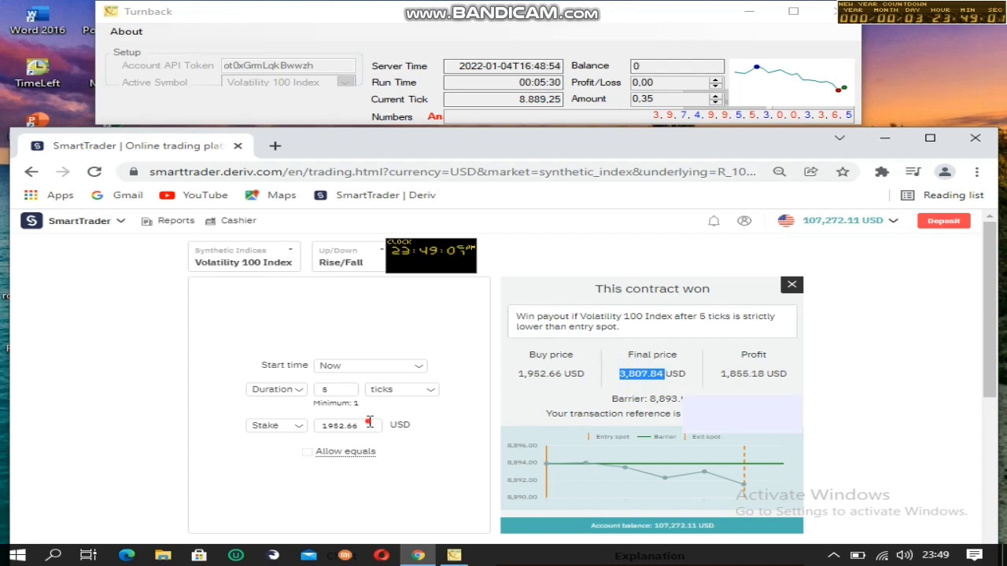
double_click(346, 425)
right_click(367, 423)
click(429, 262)
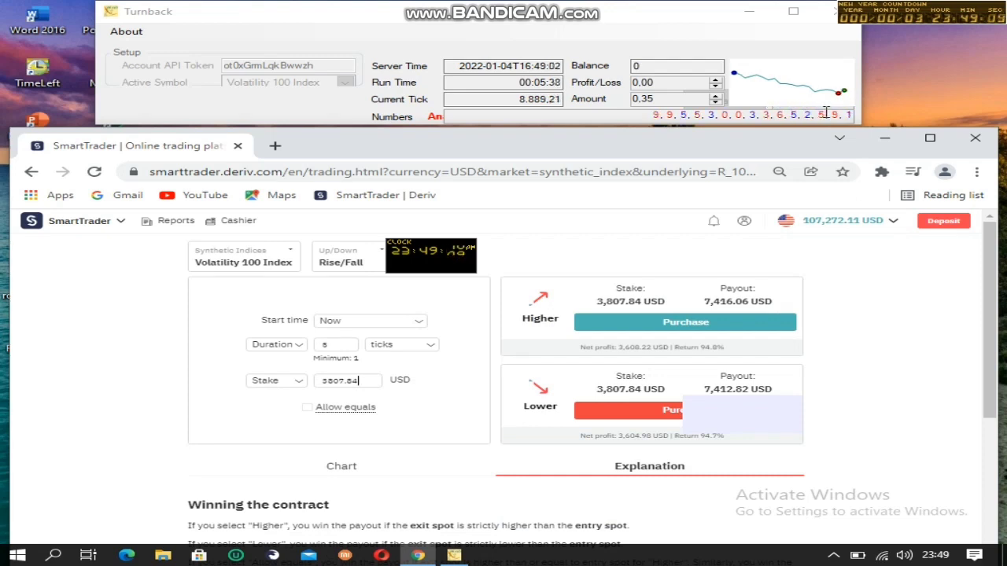
Purchase the Higher contract with the 3,807.84 USD stake and highlight the recent tick digits in Turnback's number list.
click(665, 318)
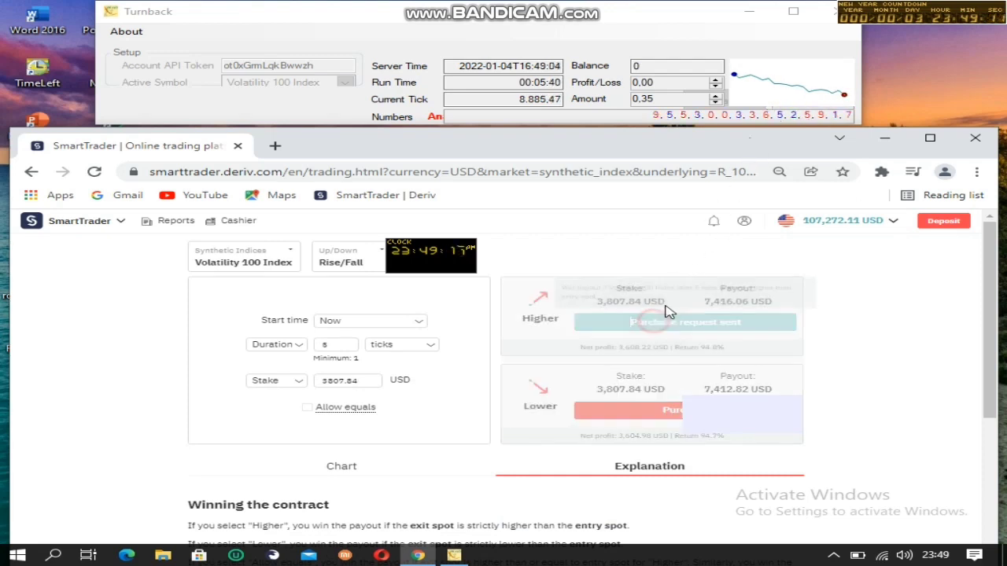
drag(749, 119, 834, 126)
click(848, 268)
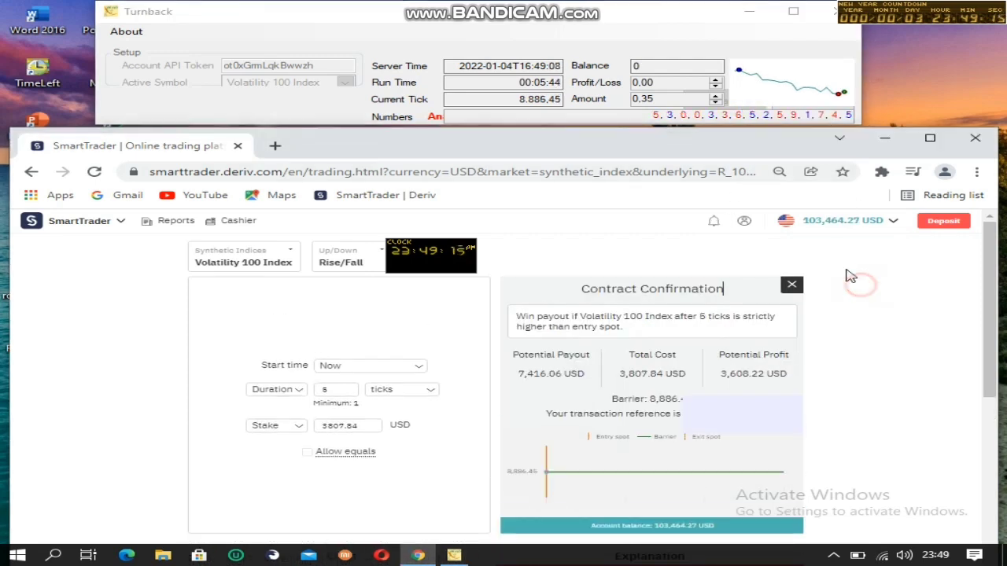
drag(722, 116, 812, 126)
click(863, 305)
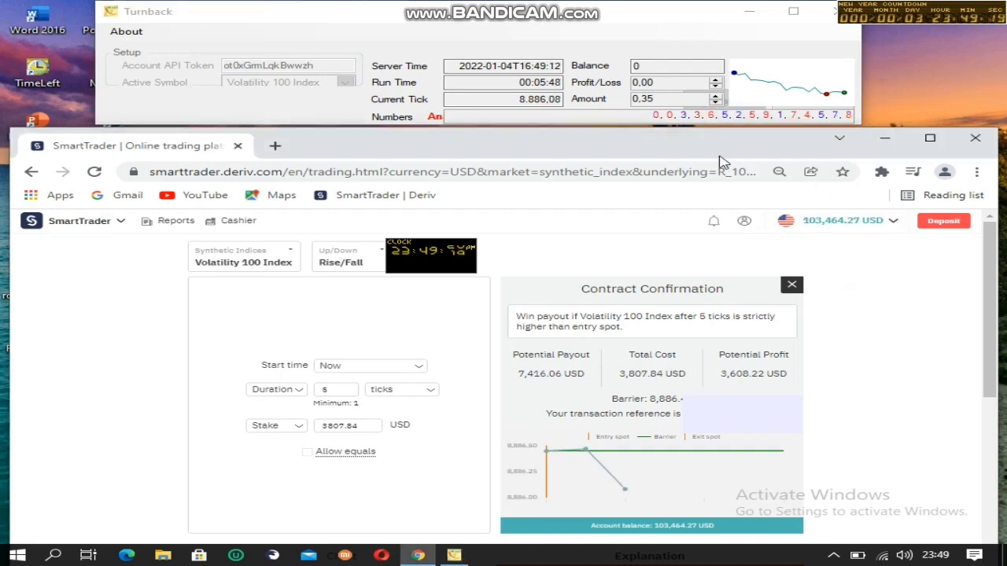
drag(695, 117, 779, 118)
click(871, 319)
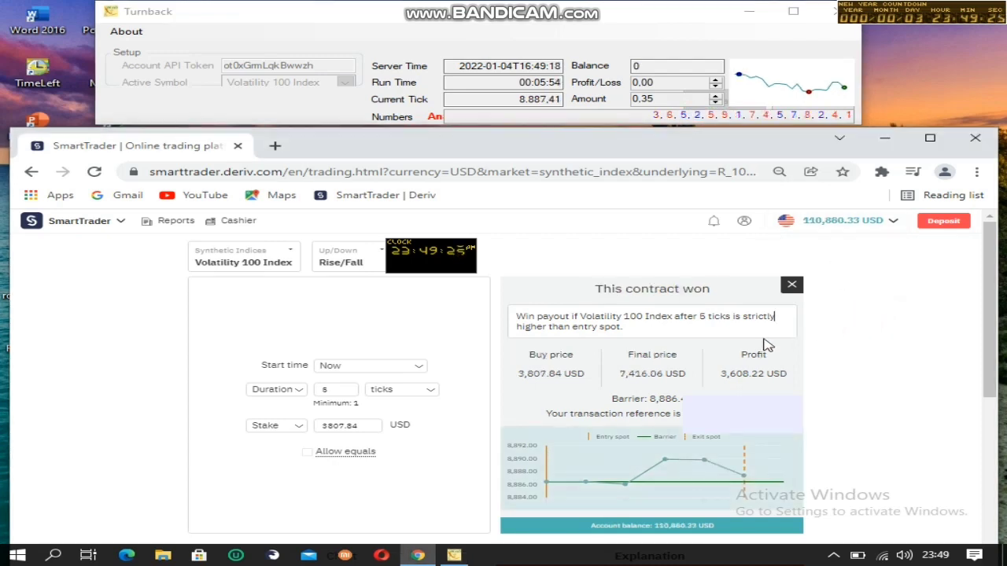
Copy the contract's final price of 7,416.06 USD and use it as the new stake.
click(637, 377)
double_click(638, 376)
right_click(639, 378)
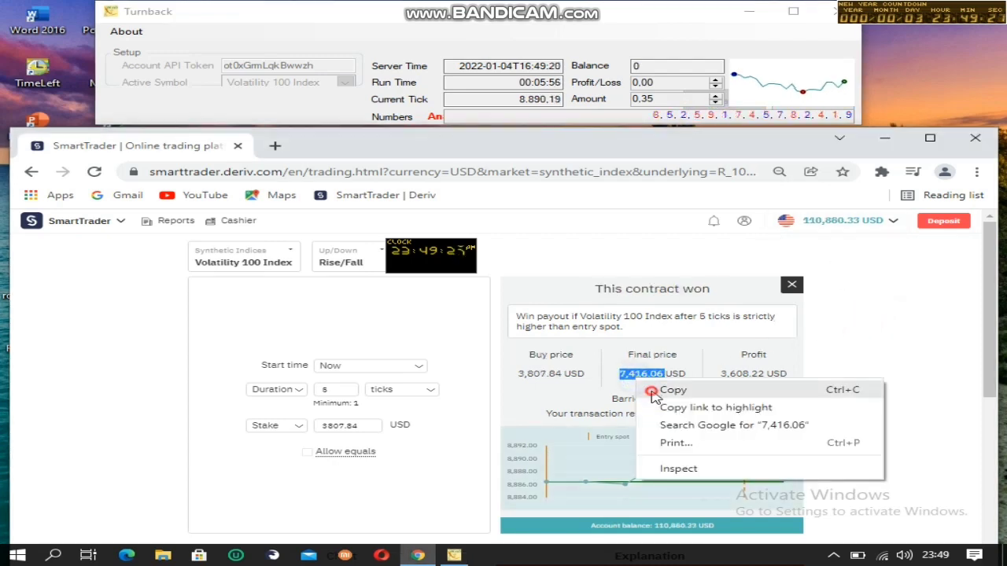
click(669, 389)
double_click(367, 430)
right_click(365, 429)
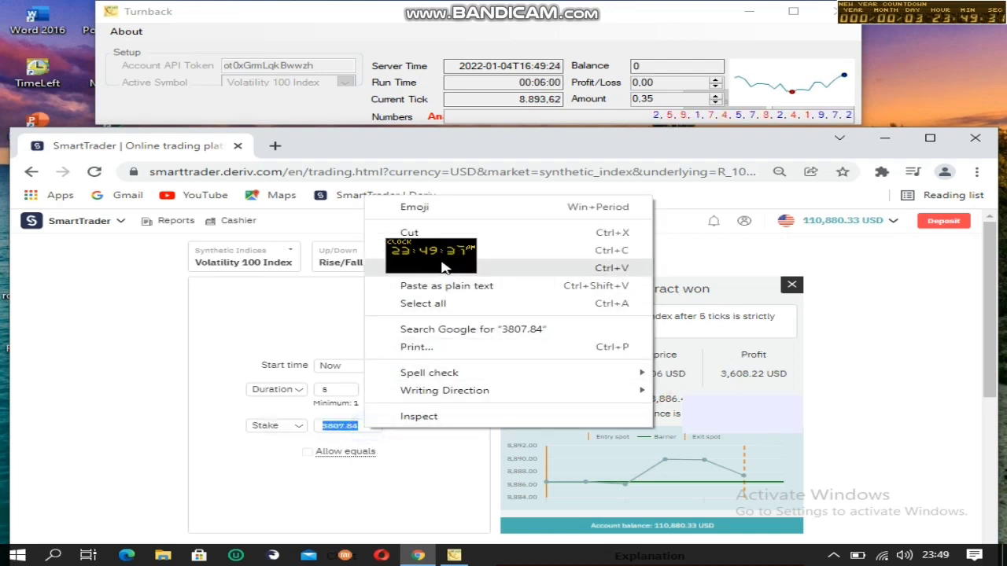
click(916, 340)
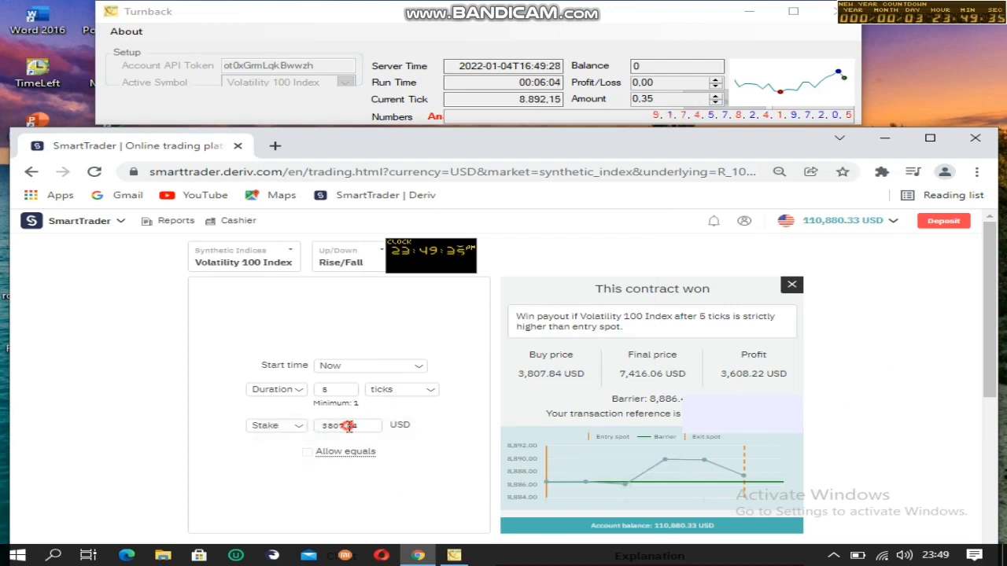
double_click(350, 425)
right_click(351, 431)
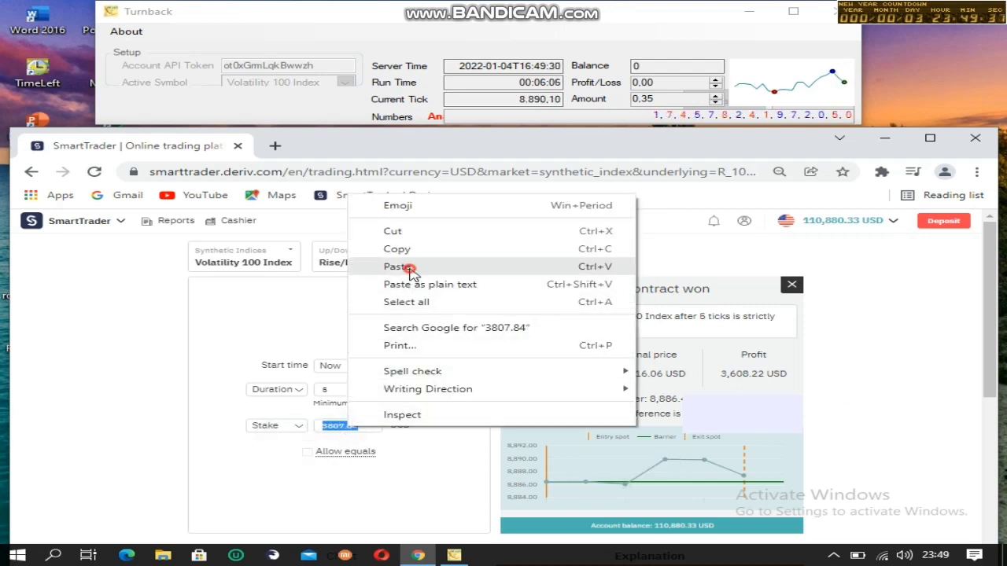
click(405, 267)
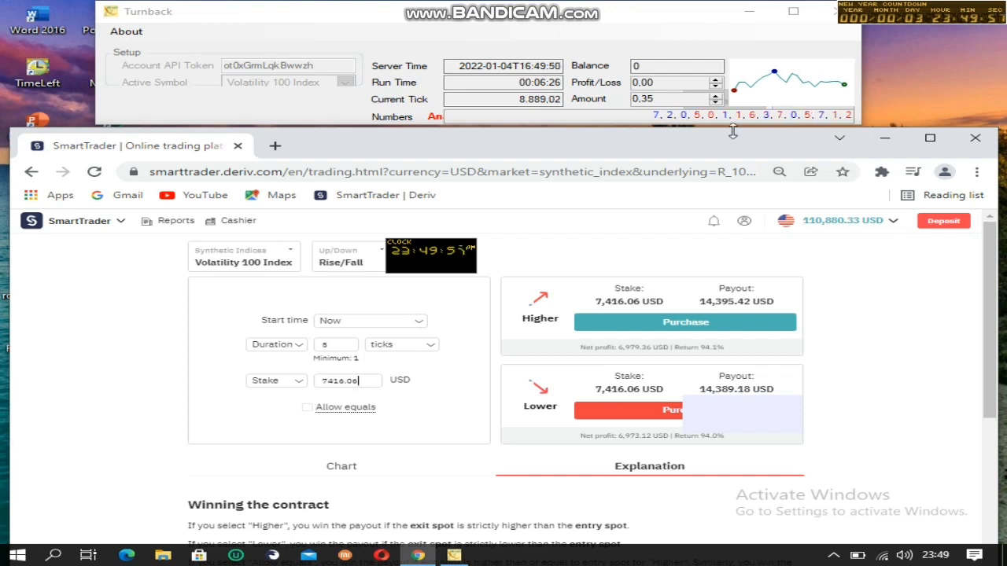
Purchase the Lower contract with the 7,416.06 USD stake and highlight the digits 3, 7, 0, 5, 7, 1, 2, 6 in Turnback's number list.
click(595, 412)
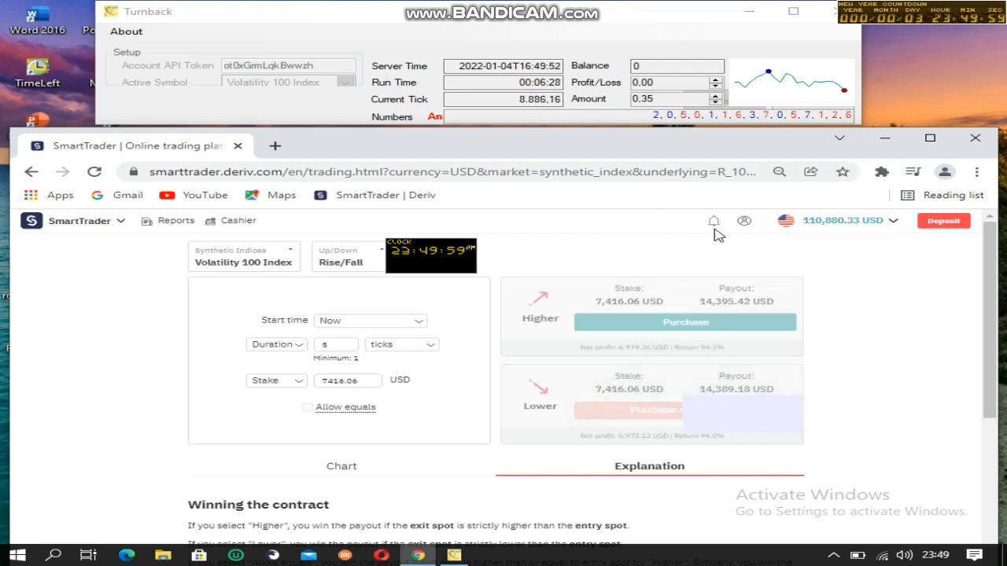
drag(717, 120, 812, 128)
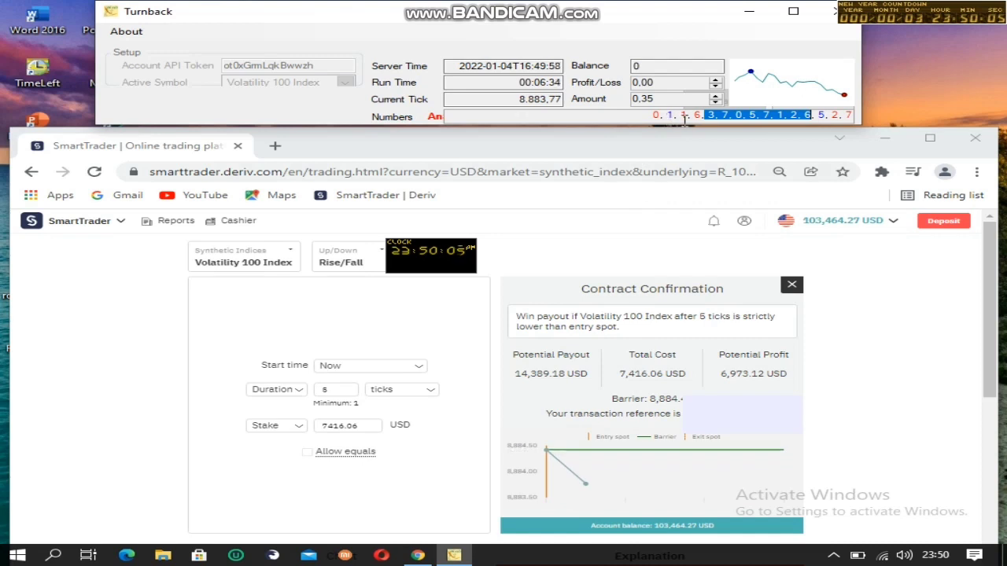
drag(673, 116, 778, 115)
click(899, 321)
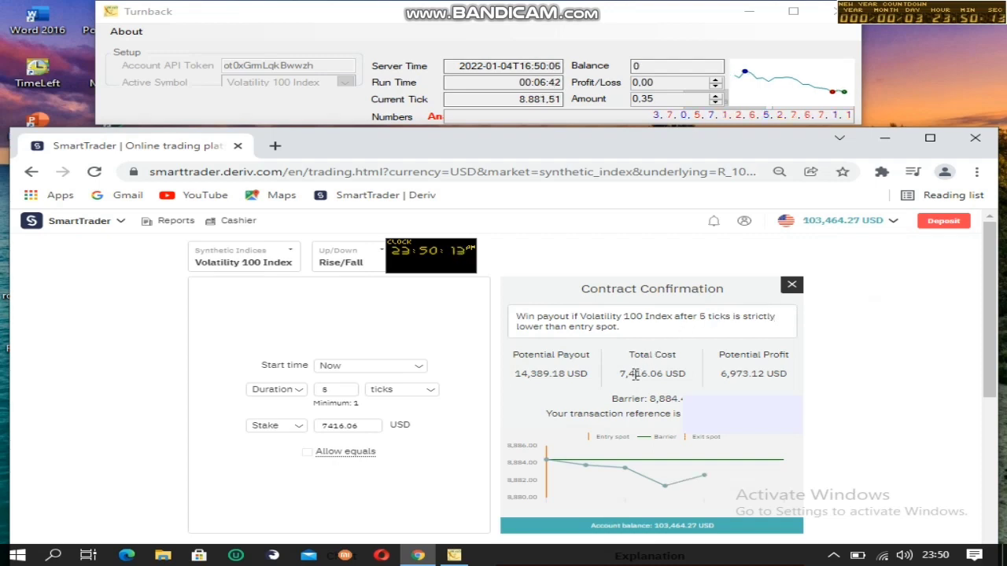
Copy the contract's final price of 14,389.18 USD and use it as the new stake.
double_click(634, 374)
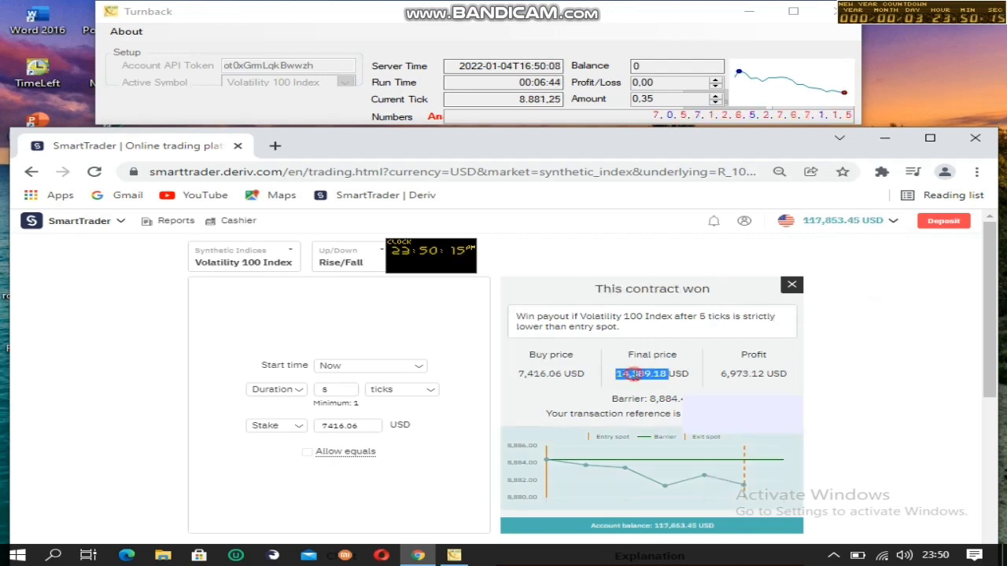
right_click(652, 375)
click(676, 384)
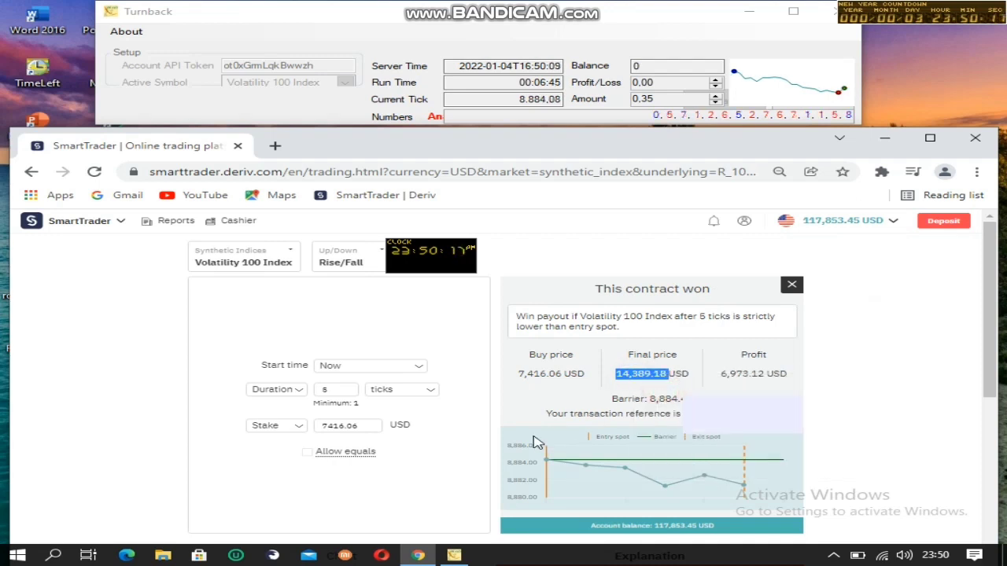
double_click(369, 426)
right_click(369, 426)
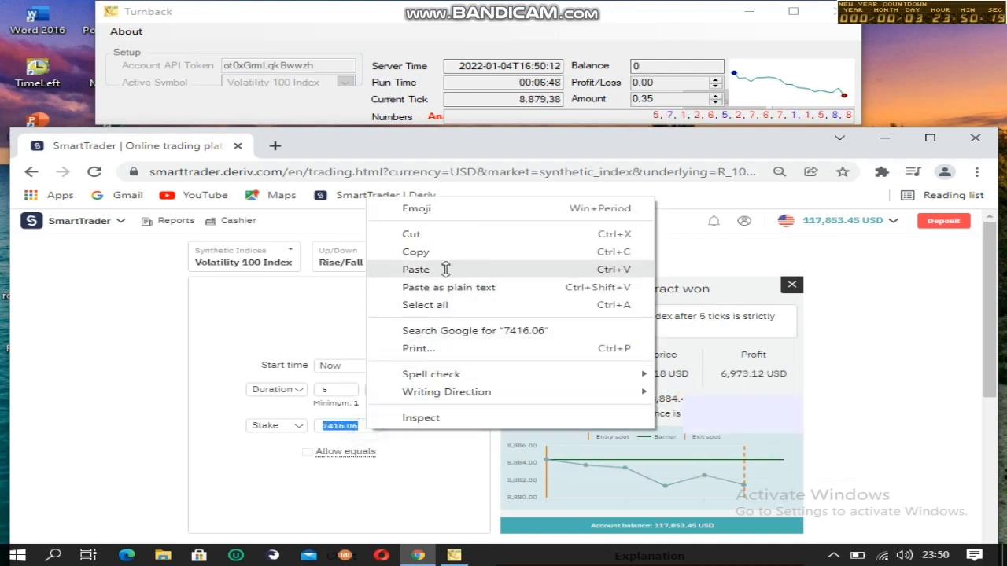
click(501, 270)
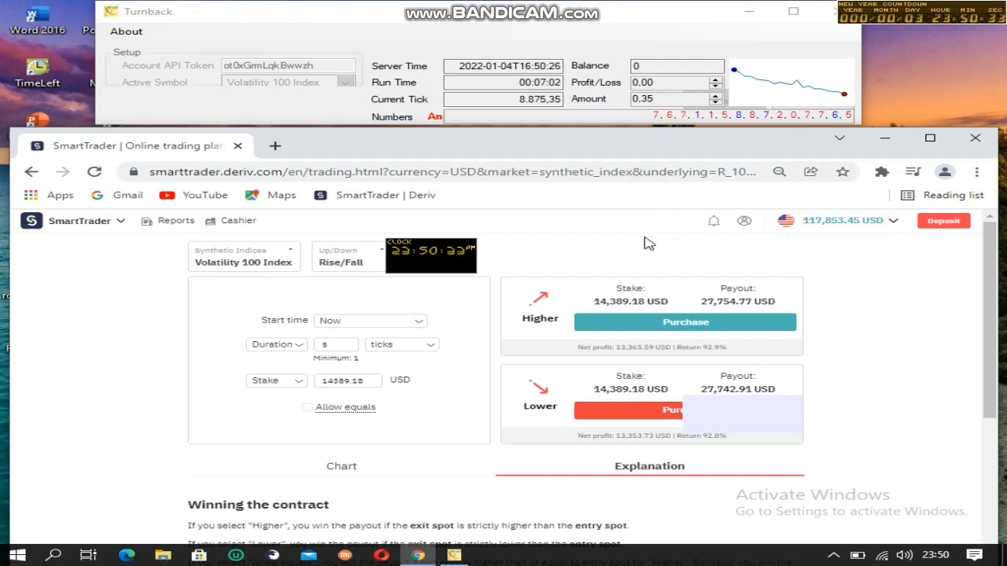
Purchase the Lower contract with the 14,389.18 USD stake, highlighting Turnback's recent tick digits and the settled contract's final price.
click(604, 409)
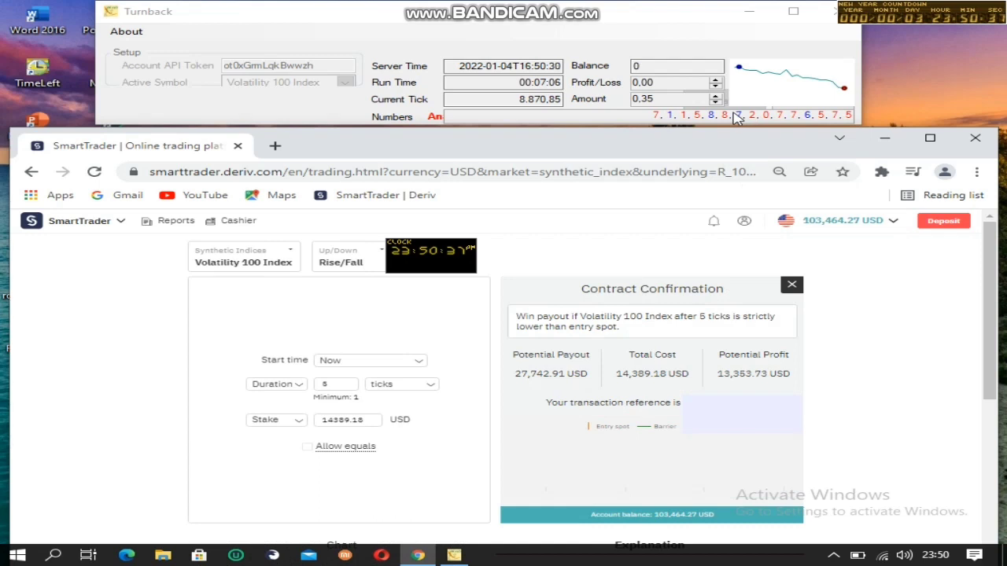
drag(725, 118, 790, 119)
click(726, 131)
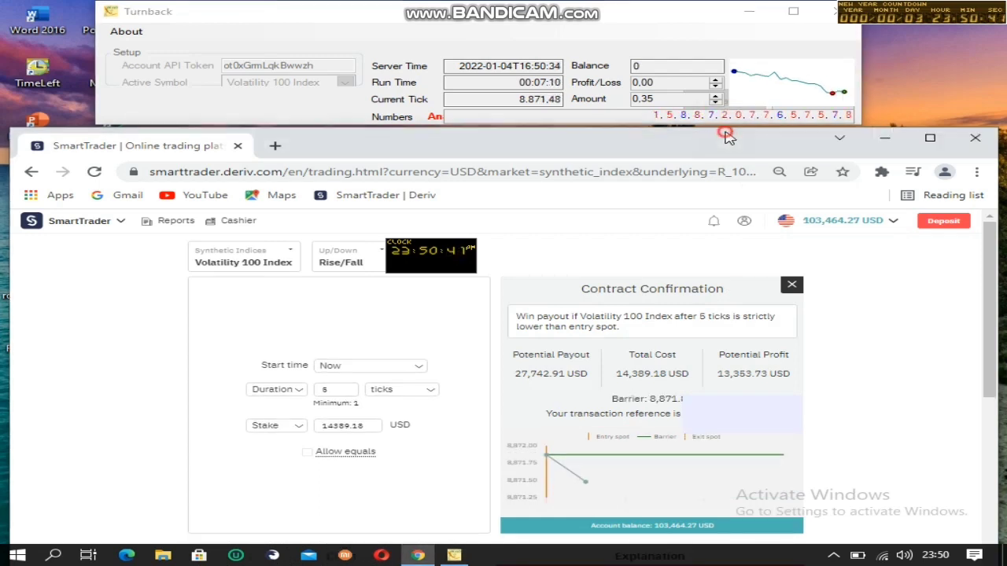
drag(697, 116, 779, 119)
click(718, 151)
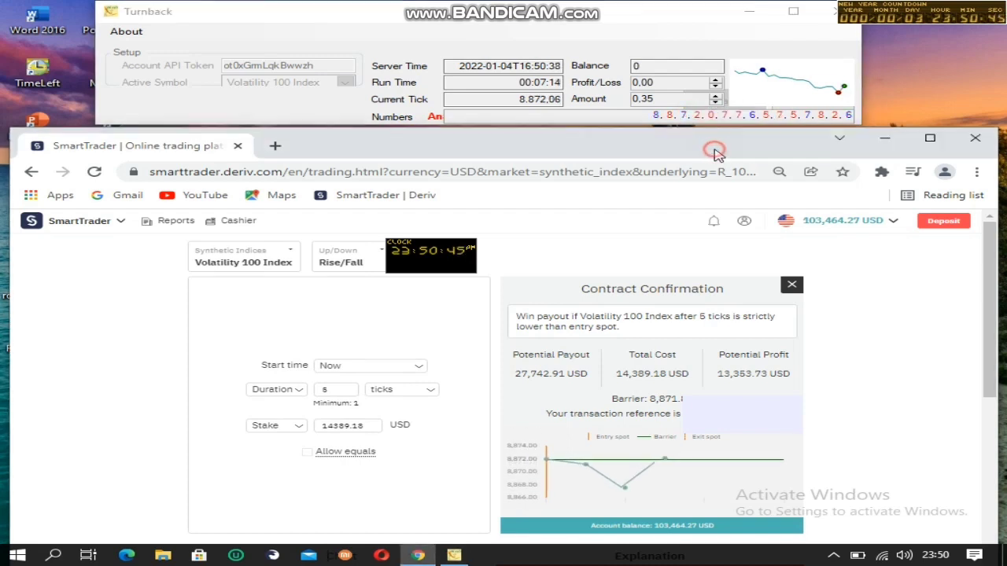
drag(667, 117, 755, 118)
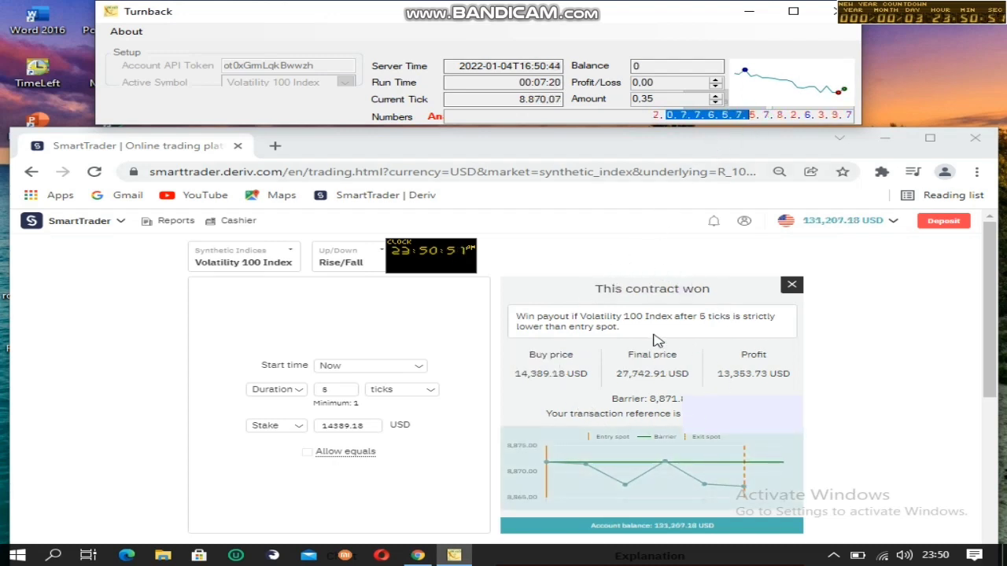
drag(612, 374, 668, 375)
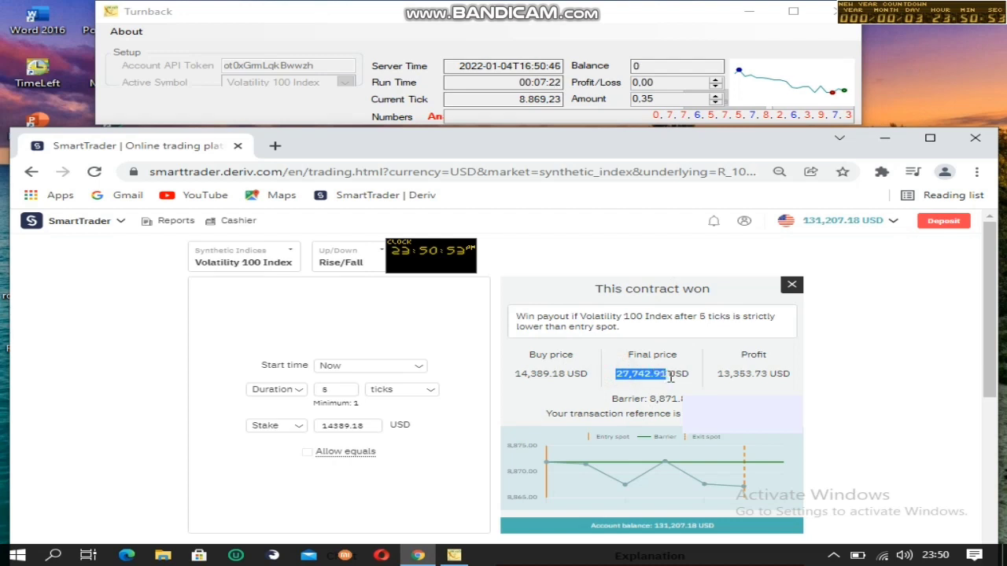
click(863, 323)
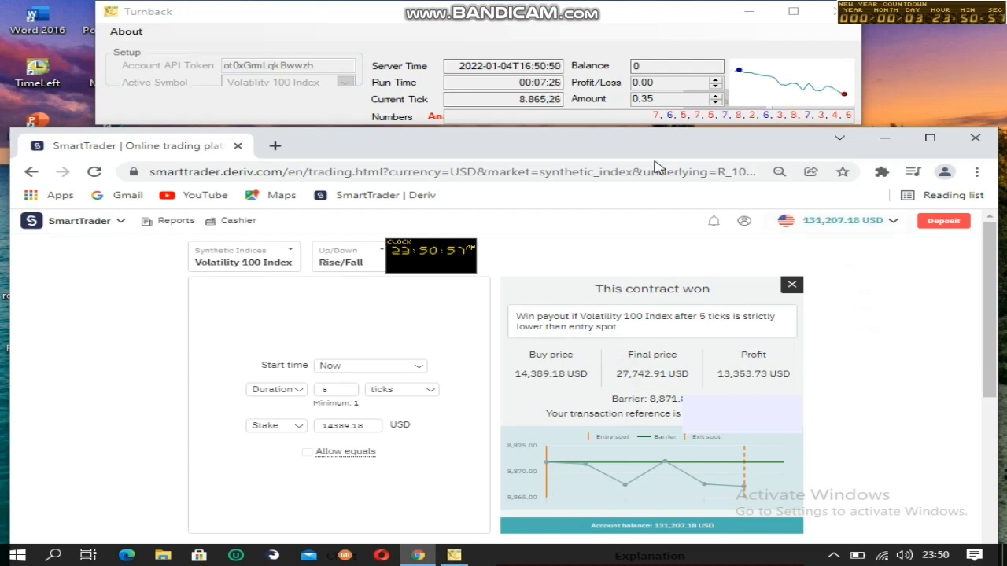
Expand the Turnback window to its full height to stop its market analysis, and minimize it.
click(652, 41)
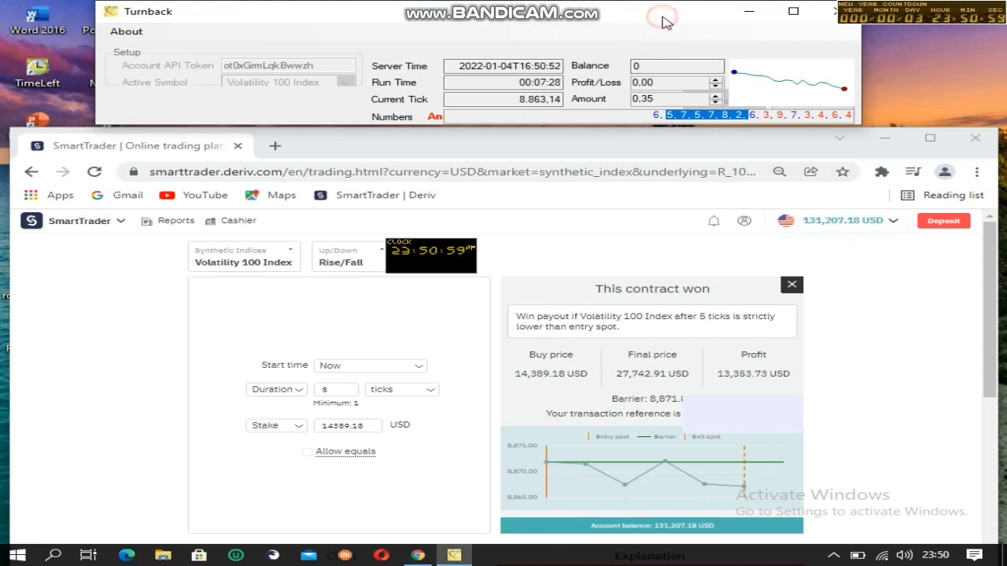
drag(620, 125, 621, 397)
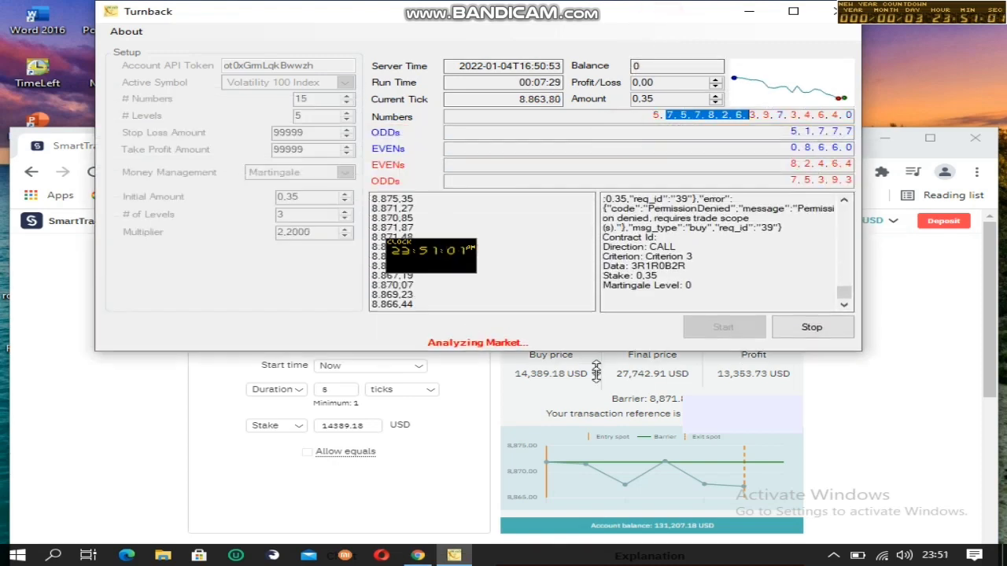
click(812, 374)
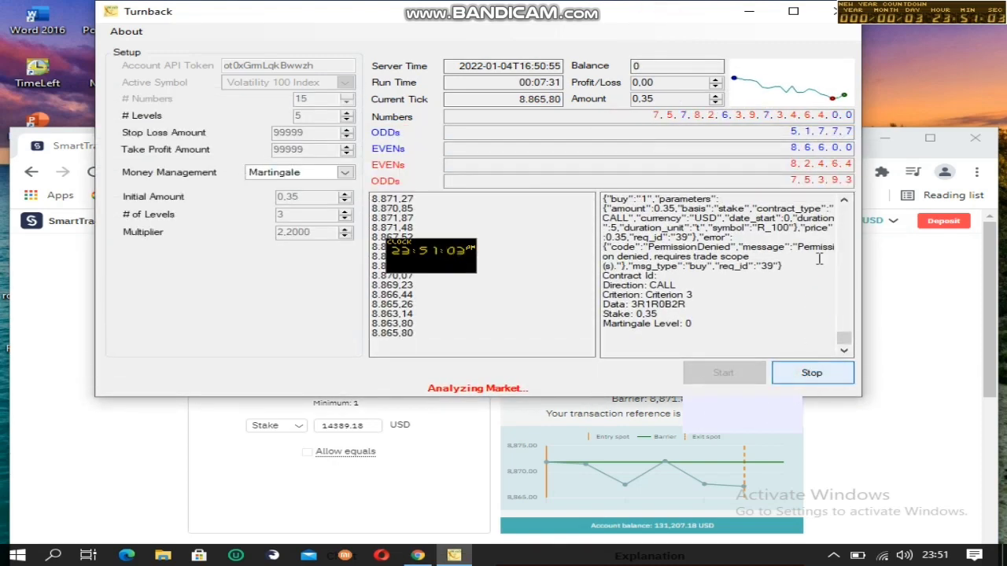
click(749, 11)
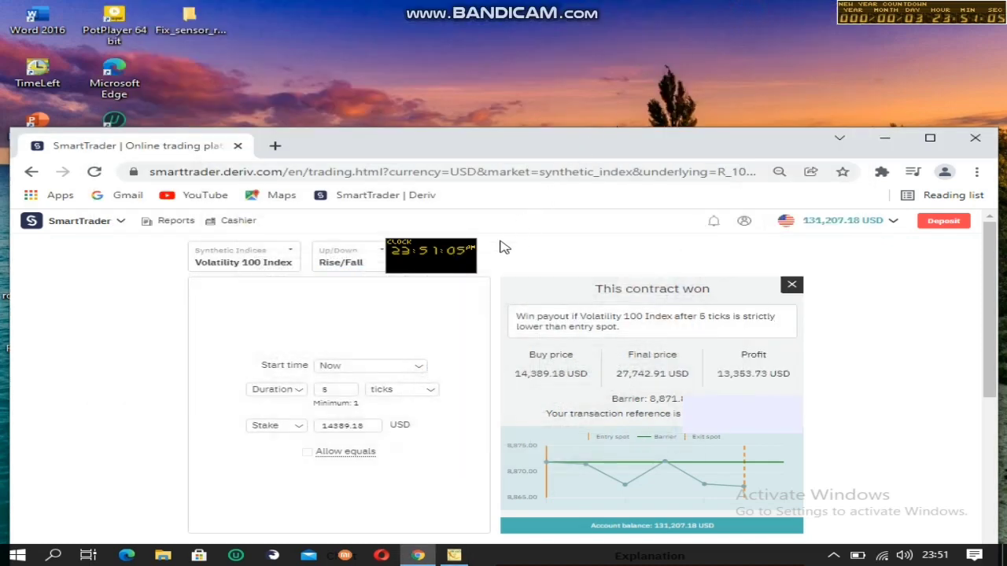
Move the desktop clock off the trading form and highlight the current Volatility 100 Index quote beside Rise/Fall.
drag(455, 265, 596, 126)
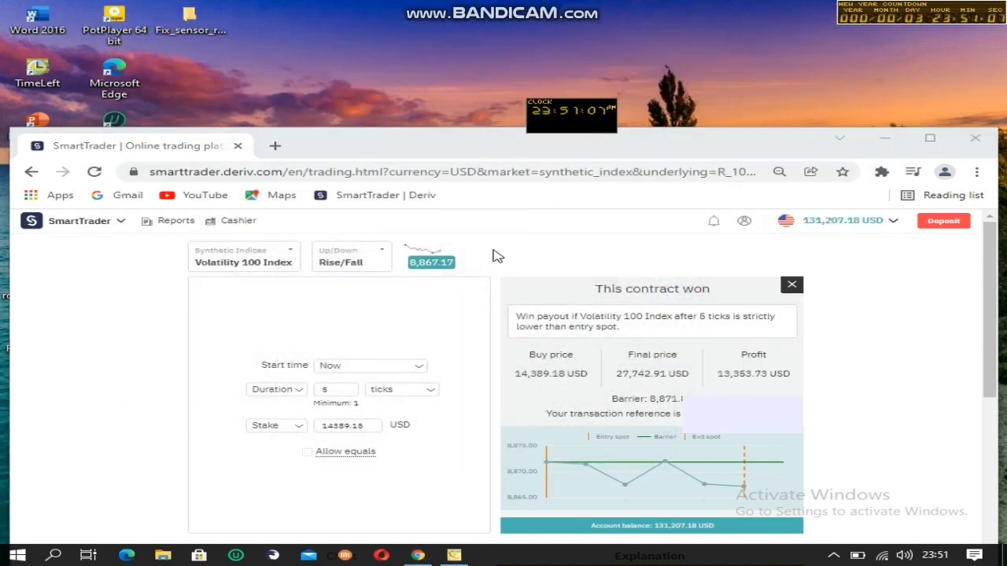
click(447, 266)
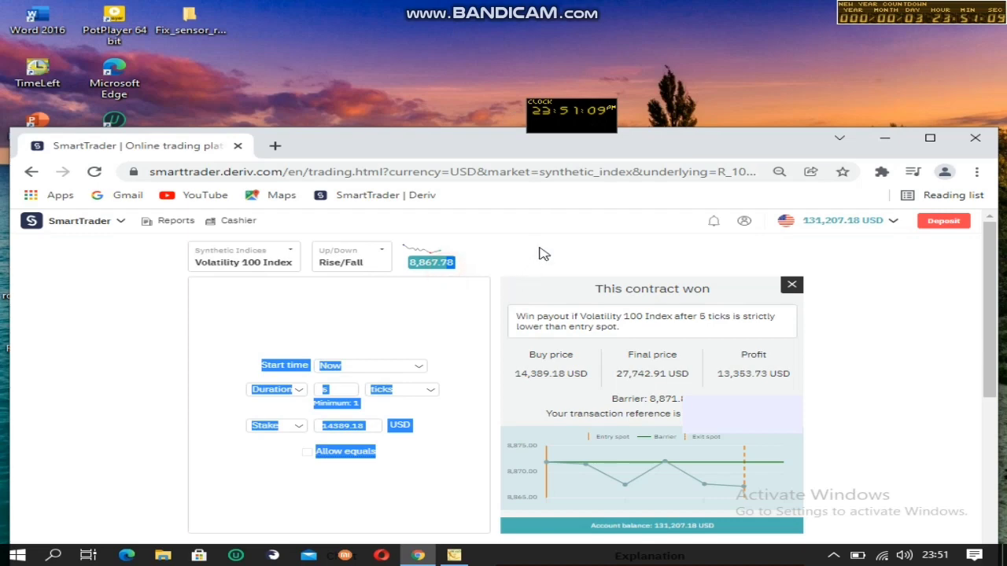
click(537, 252)
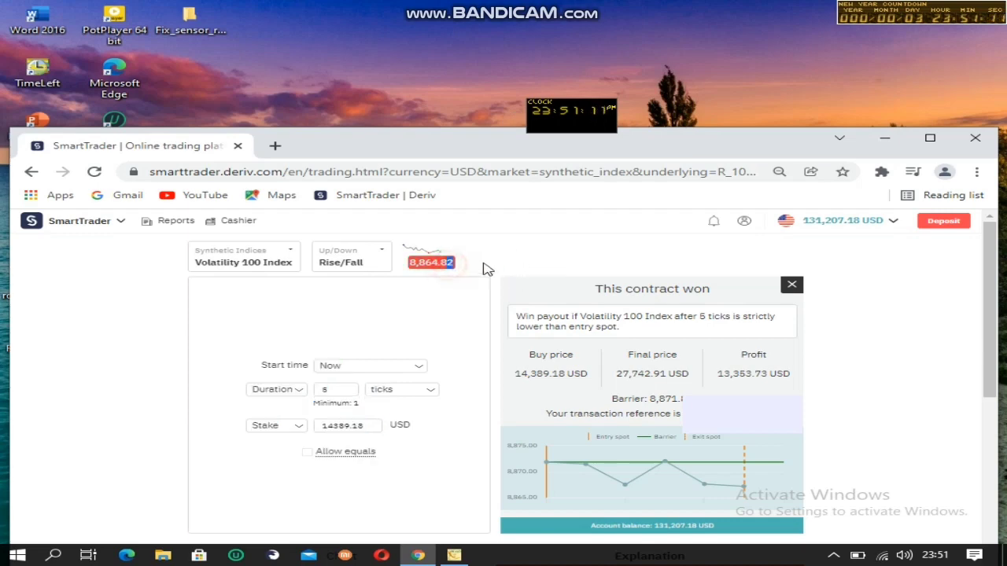
drag(483, 265, 540, 240)
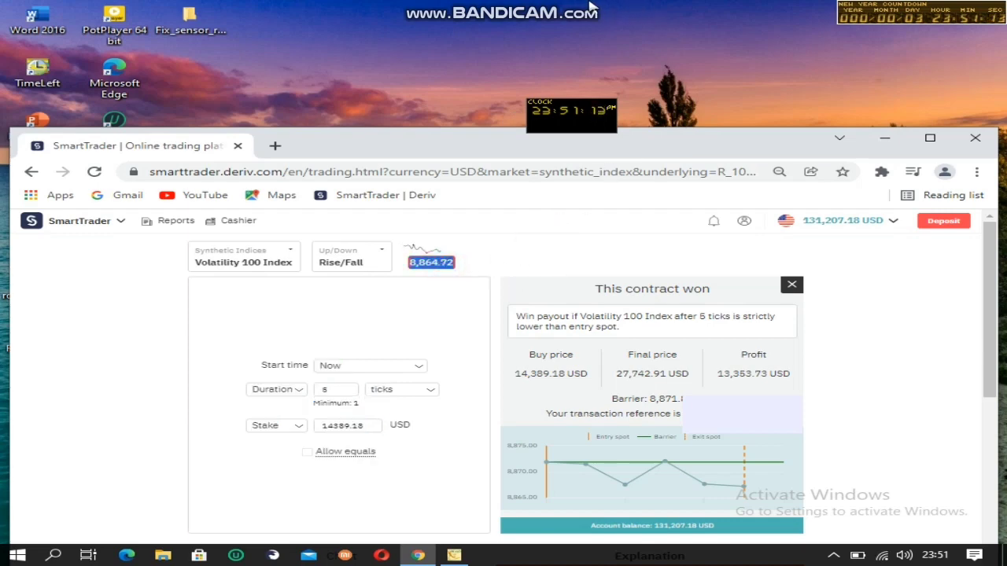
mouse_move(592, 8)
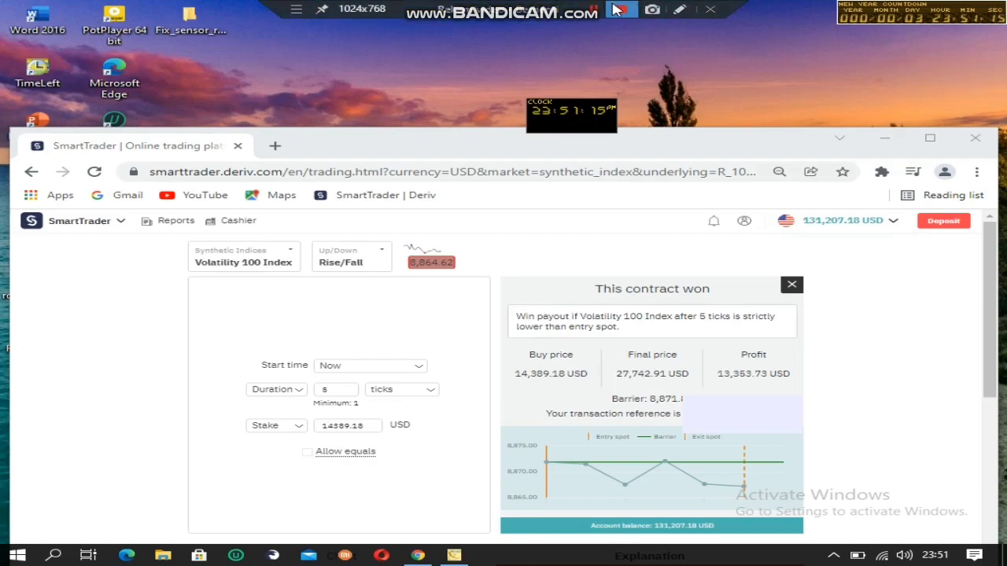